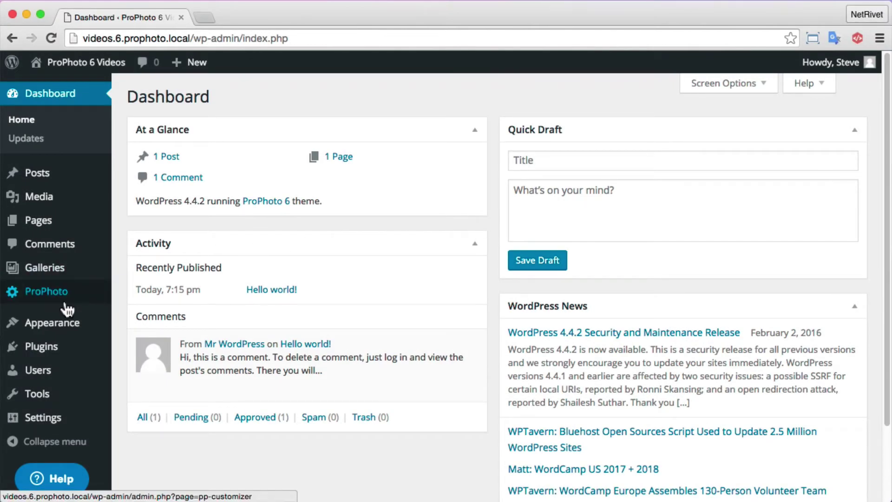
- Go to the ProPhoto Customizer from the WordPress dashboard sidebar
mouse_move(66, 305)
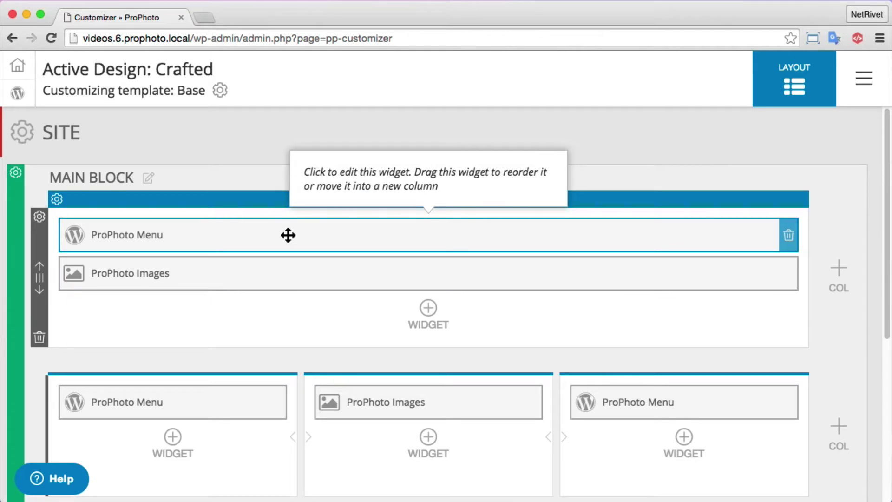
left_click(30, 126)
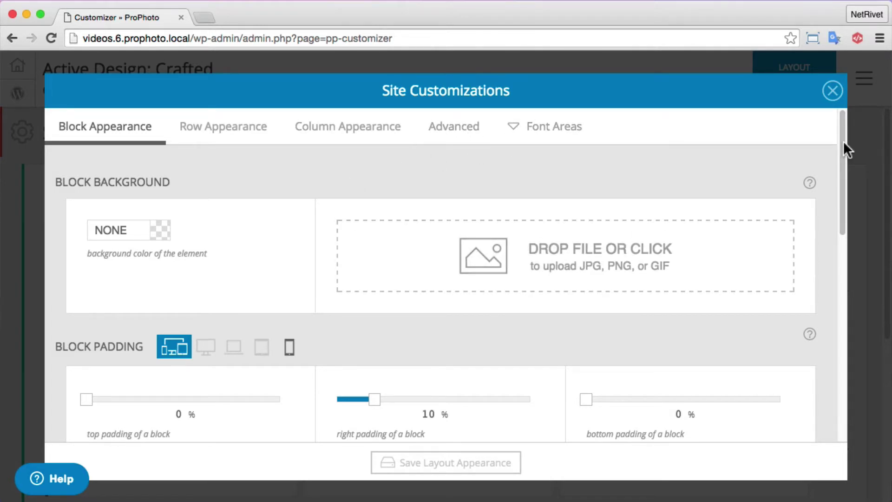
scroll(844, 149, "down", 2)
left_click_drag(843, 151, 846, 133)
left_click(831, 90)
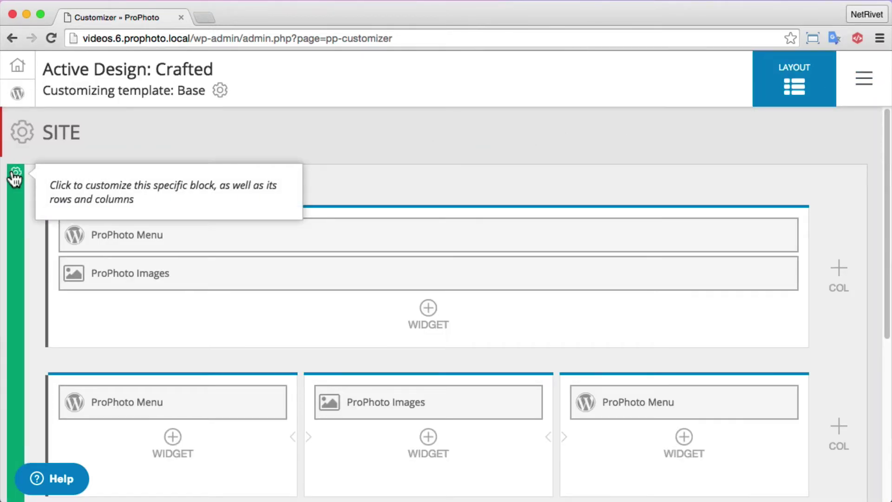
left_click(15, 174)
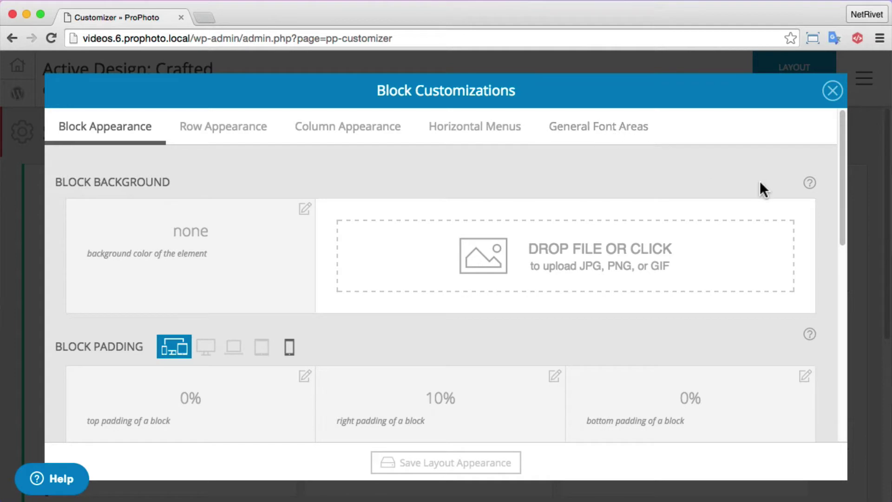
left_click_drag(842, 164, 838, 395)
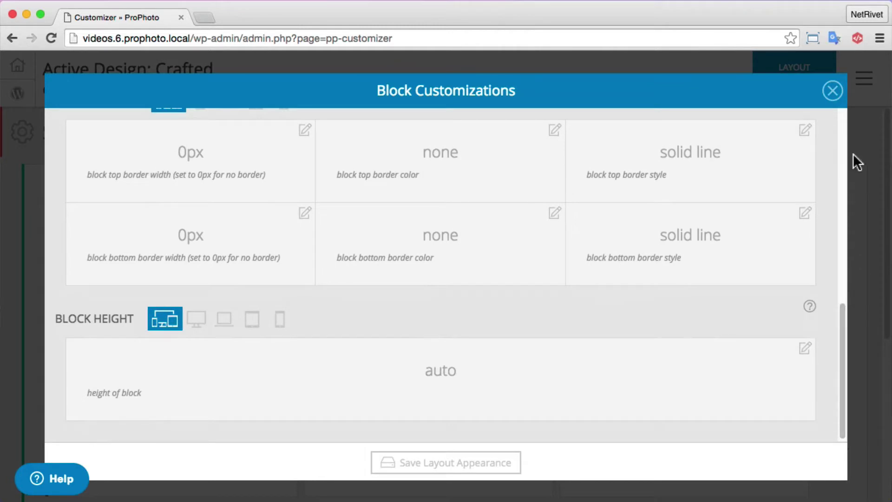
left_click(832, 91)
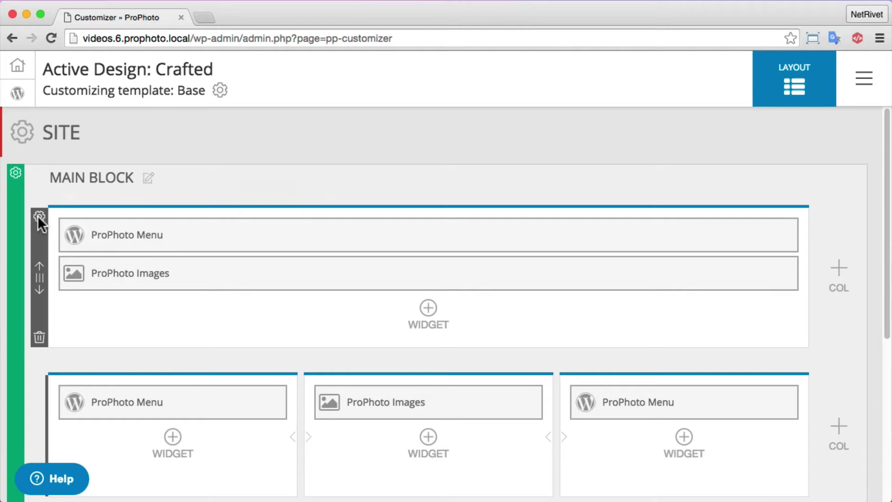
left_click(38, 215)
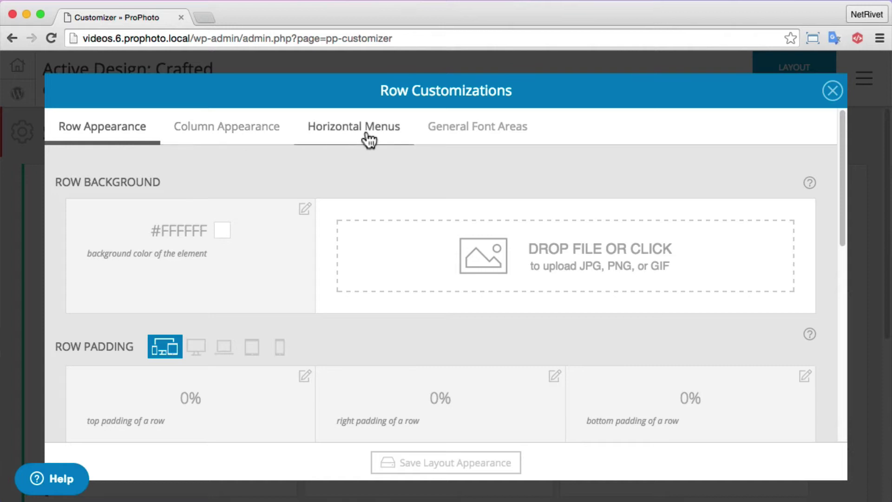
mouse_move(842, 160)
left_mouse_down()
mouse_move(850, 258)
mouse_move(857, 162)
left_mouse_up()
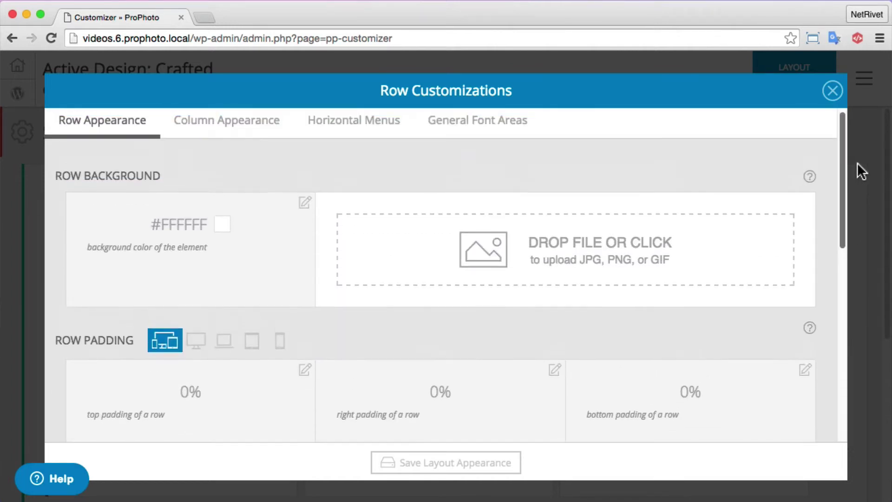
left_click(832, 90)
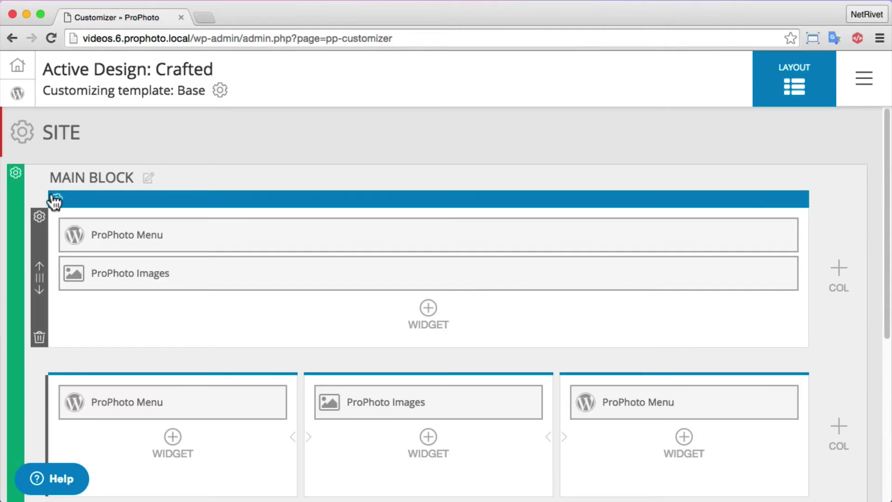
left_click(56, 199)
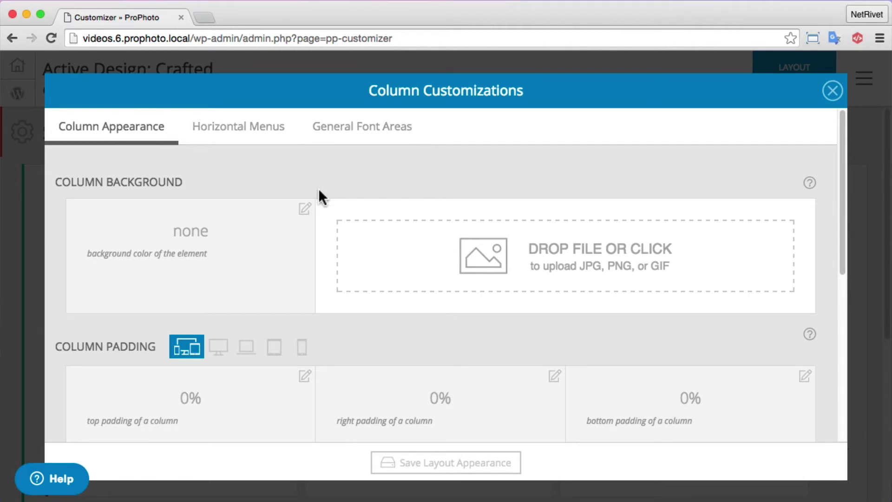
left_click(832, 91)
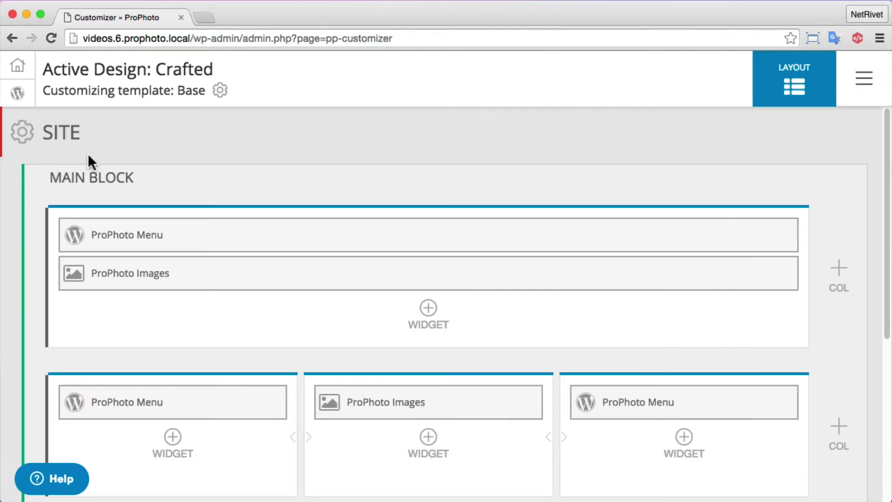
- Change the Main Block's Block Background colour to bright green #74D624 and save the layout appearance
left_click(15, 171)
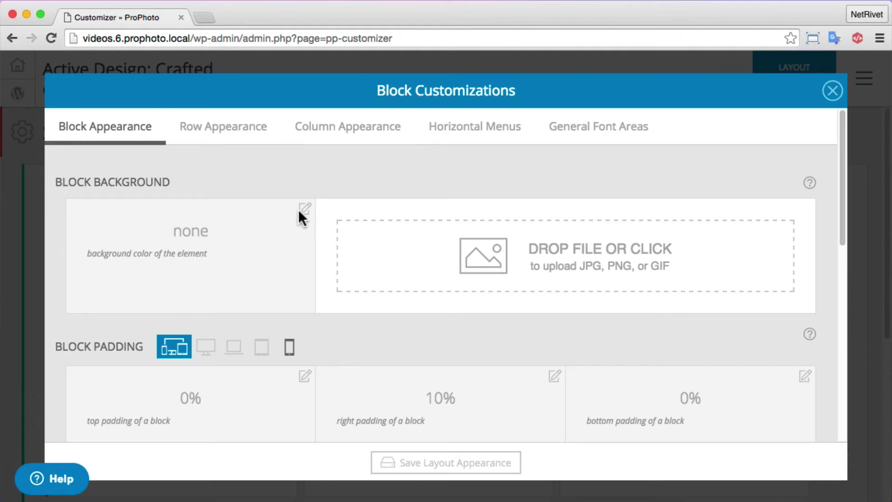
left_click(306, 212)
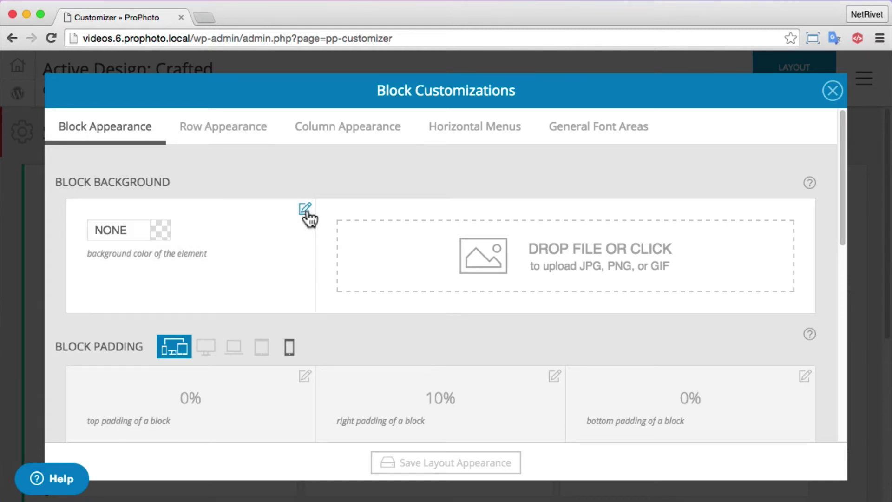
left_click(120, 229)
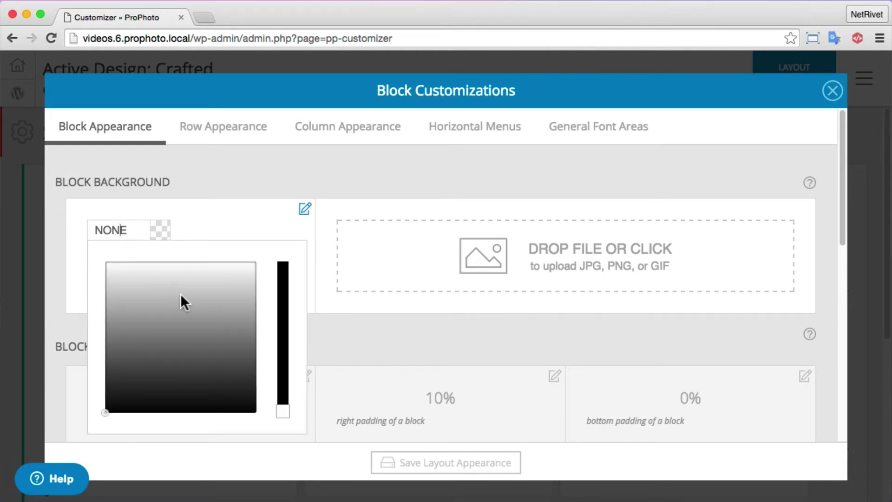
left_click_drag(182, 311, 181, 336)
left_click_drag(277, 311, 281, 297)
left_click_drag(161, 296, 146, 287)
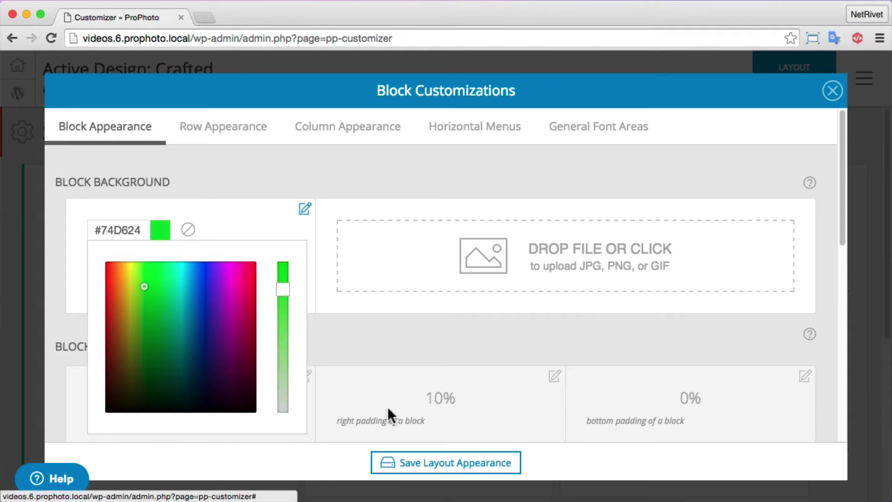
left_click(412, 463)
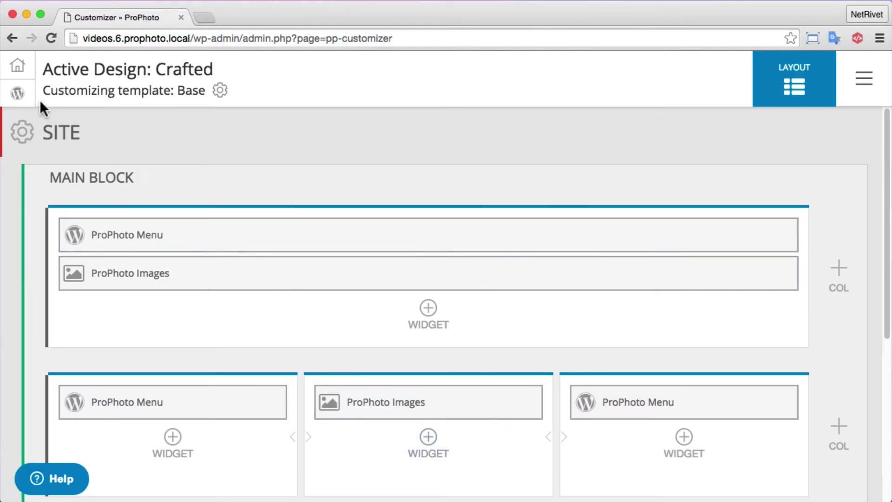
- View the site homepage in a new browser tab, showing the green-framed Main Block
right_click(17, 70)
left_click(32, 72)
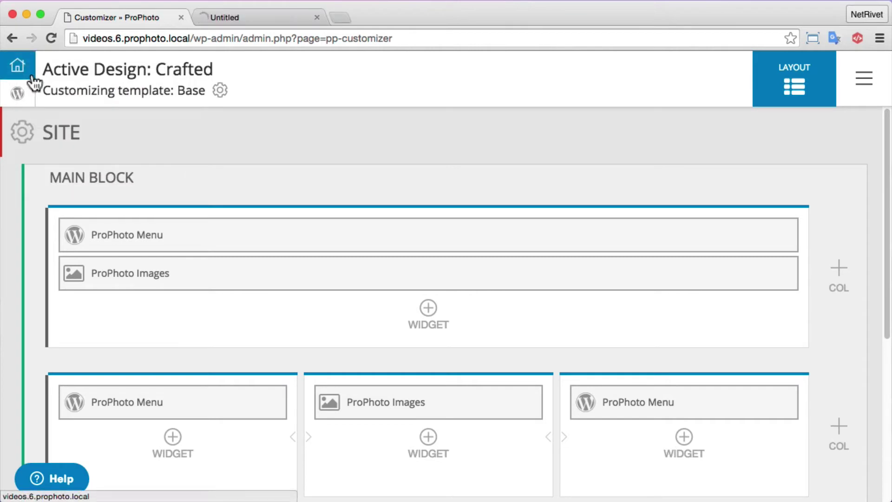
left_click(278, 15)
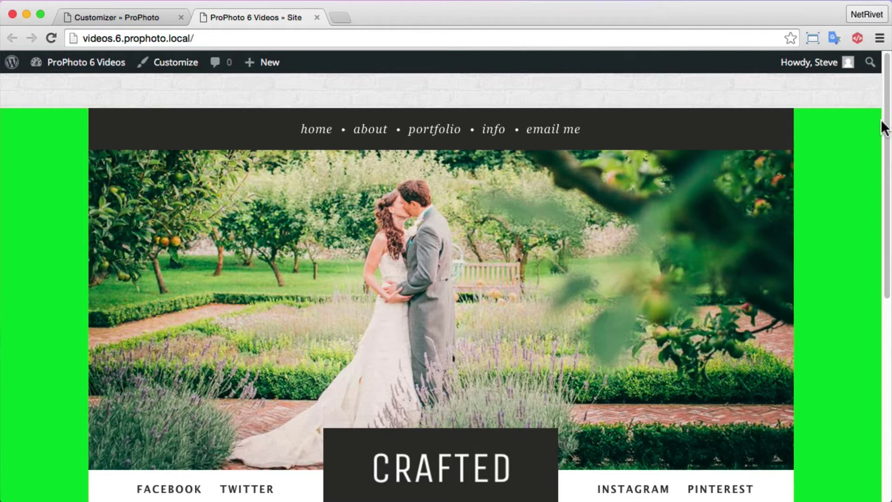
left_click_drag(883, 128, 885, 72)
- Add a new block titled 'HEADER AREA' to the Base template and move it above the Main Block
left_click(119, 18)
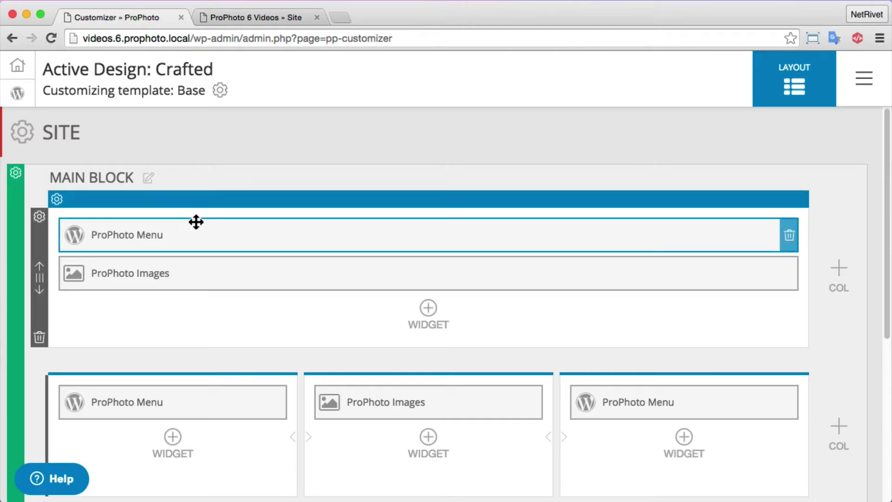
scroll(196, 222, "down", 6)
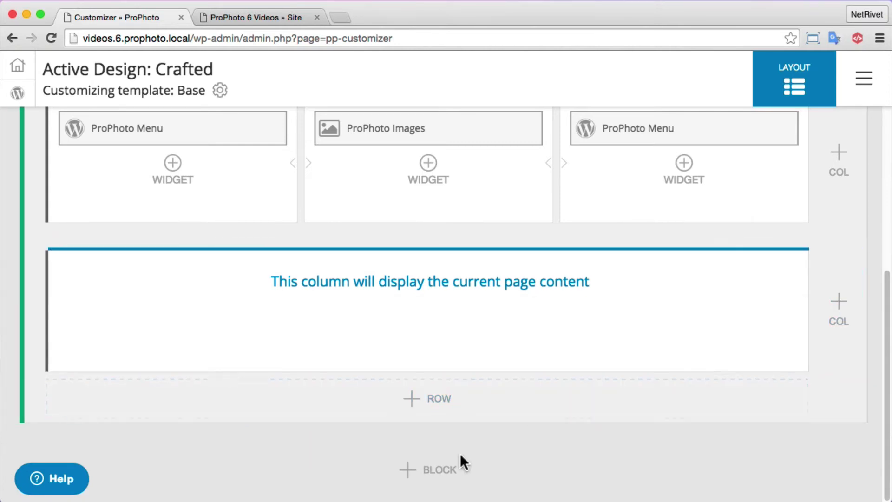
left_click(419, 468)
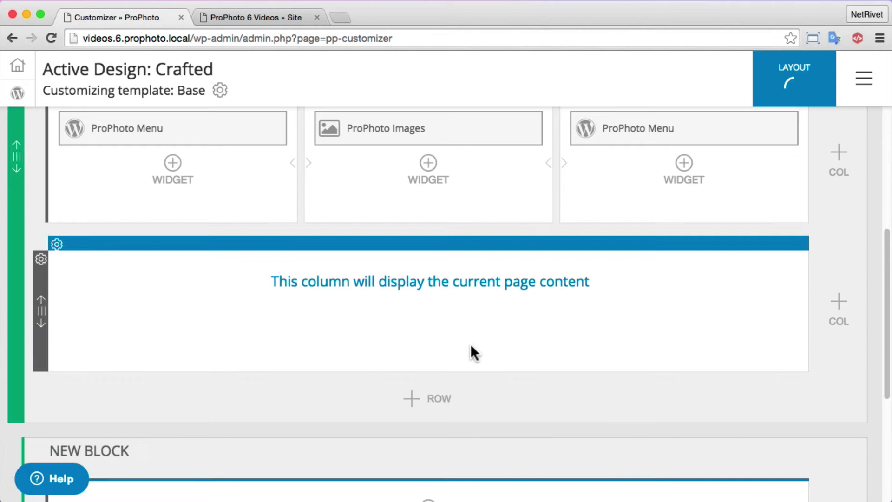
scroll(459, 344, "down", 5)
left_click(144, 221)
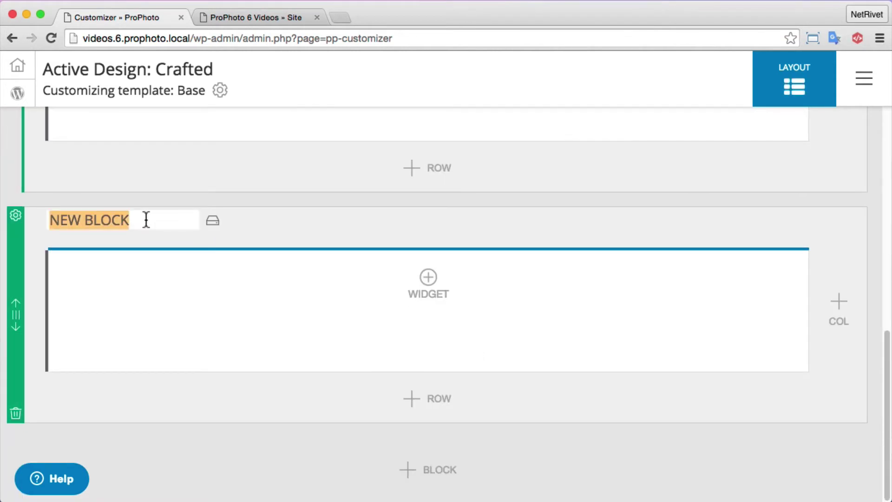
type("HEADER AREA")
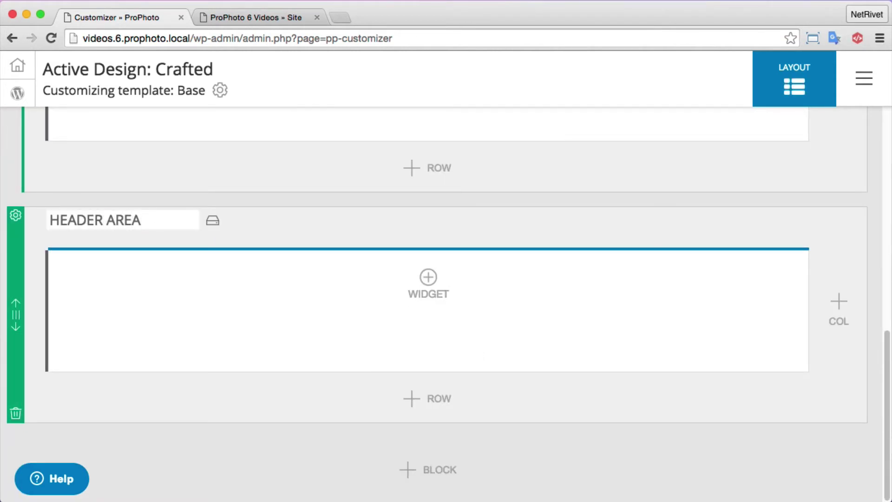
key("Return")
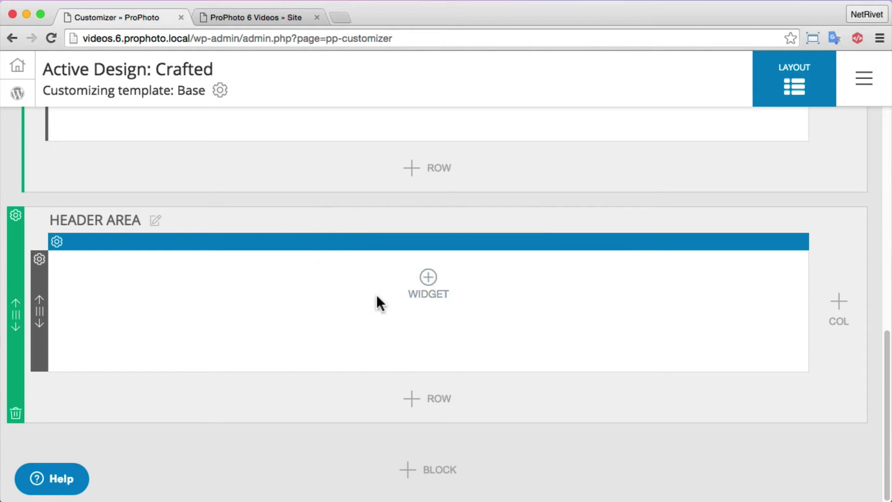
scroll(376, 297, "up", 10)
scroll(189, 305, "down", 10)
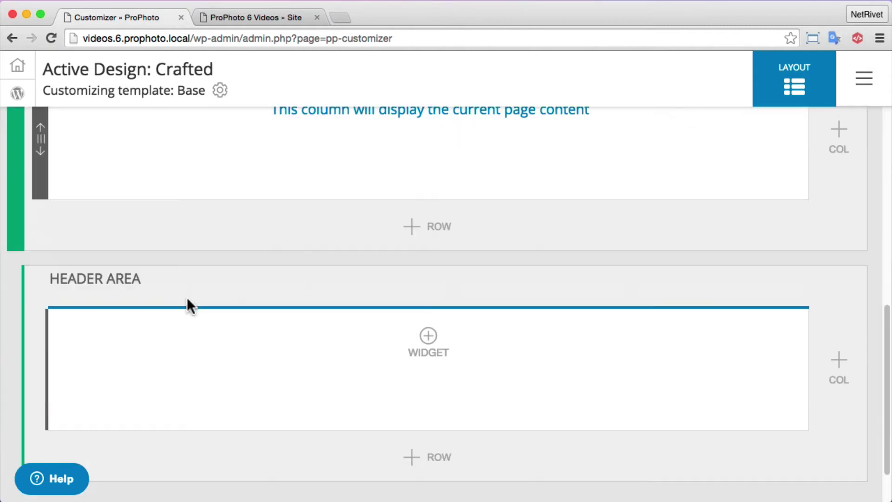
left_click_drag(13, 321, 11, 115)
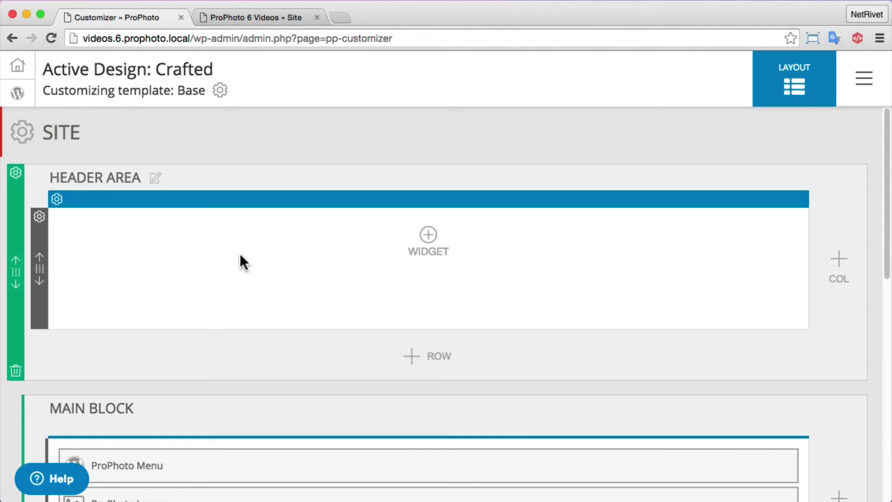
- Move the ProPhoto Menu widget, then the ProPhoto Images widget below it, into the Header Area column
scroll(241, 255, "down", 7)
scroll(228, 302, "up", 3)
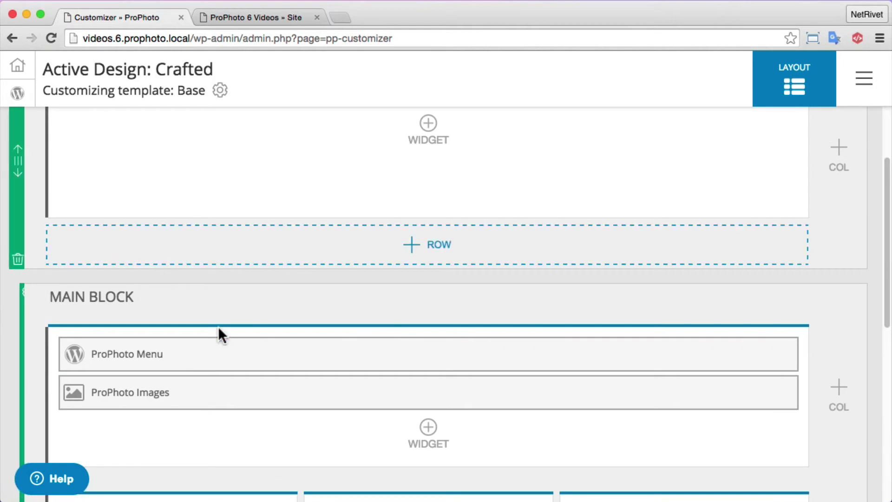
left_click_drag(186, 340, 251, 139)
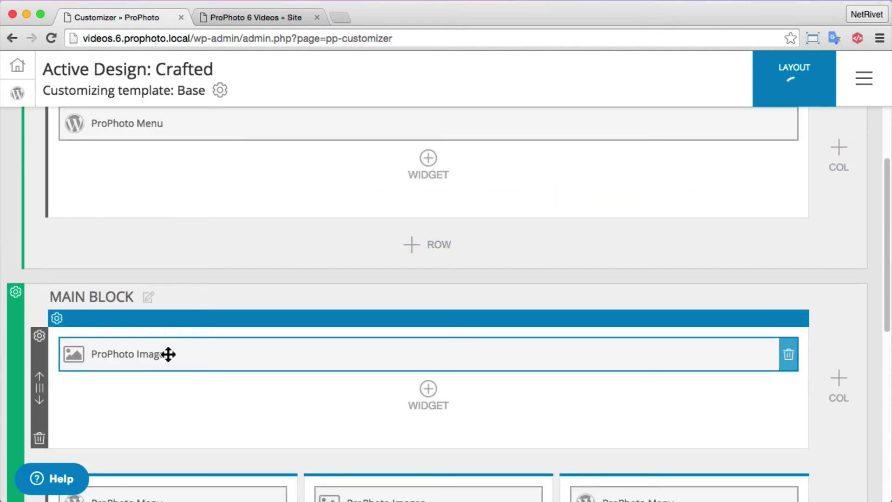
left_click_drag(171, 352, 207, 170)
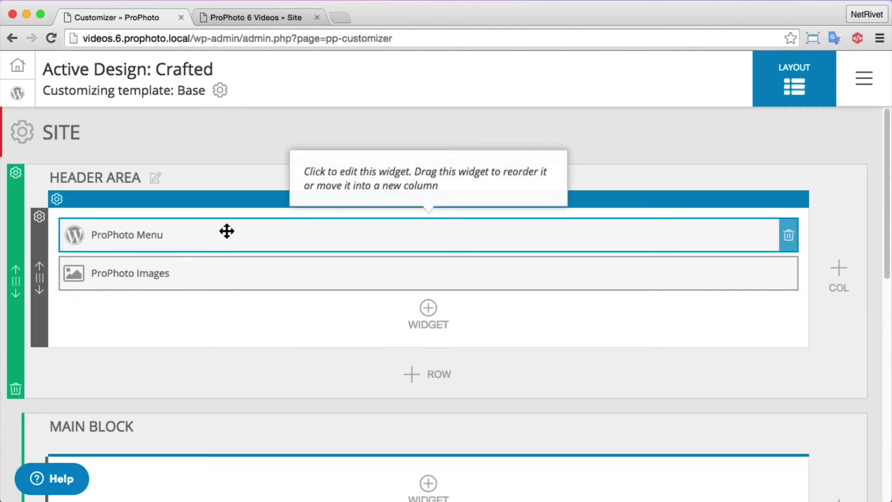
- Reload the live site to see the menu and wedding photo sitting outside the green background
left_click(246, 17)
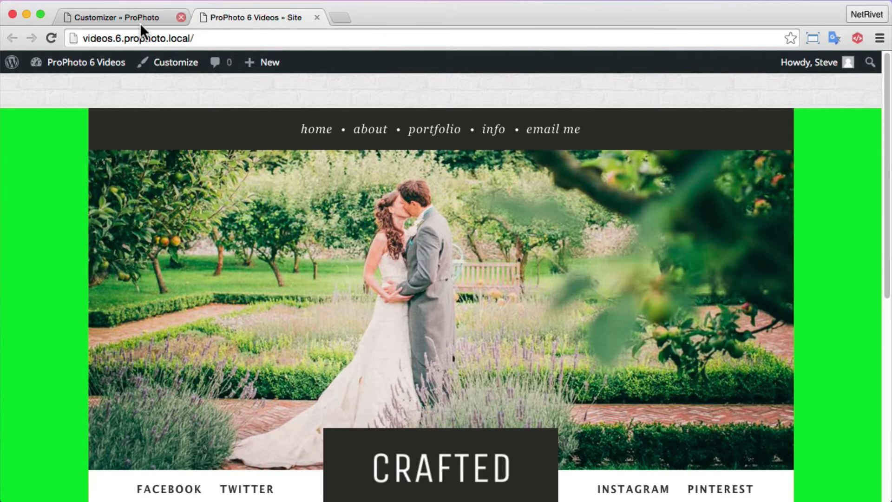
left_click(52, 37)
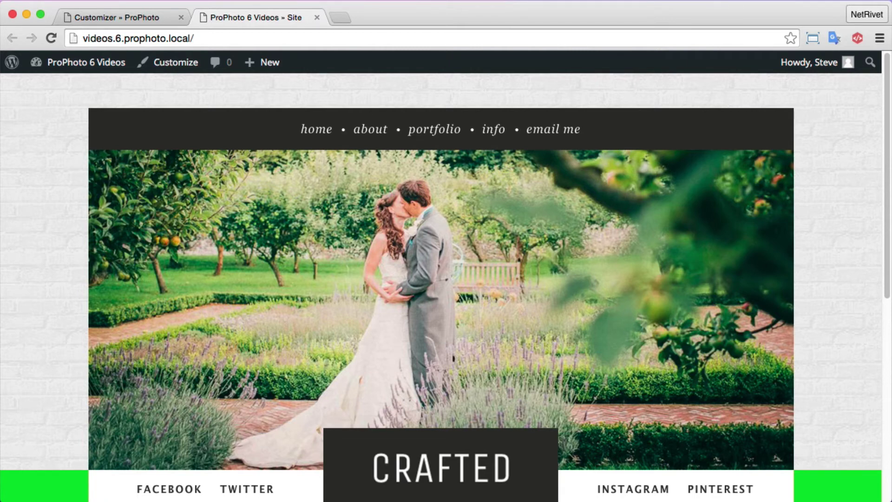
- Set the Header Area block's right and left padding to 0% and save the layout appearance
left_click(124, 15)
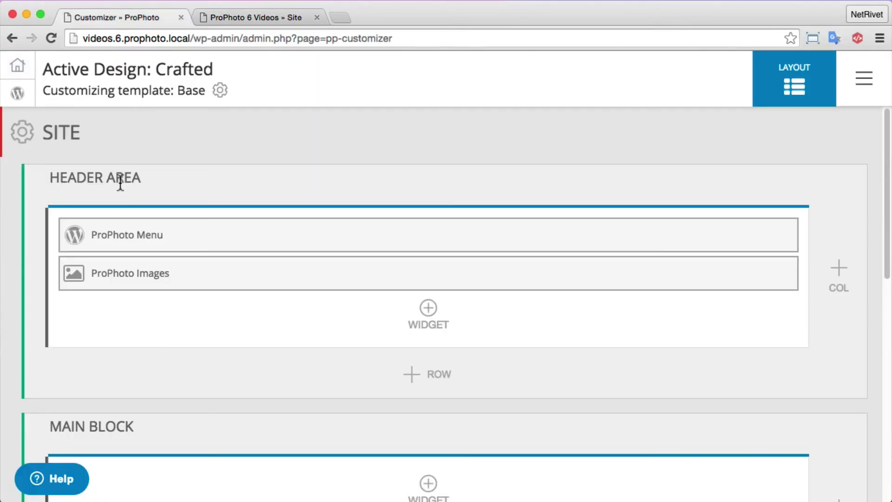
mouse_move(16, 177)
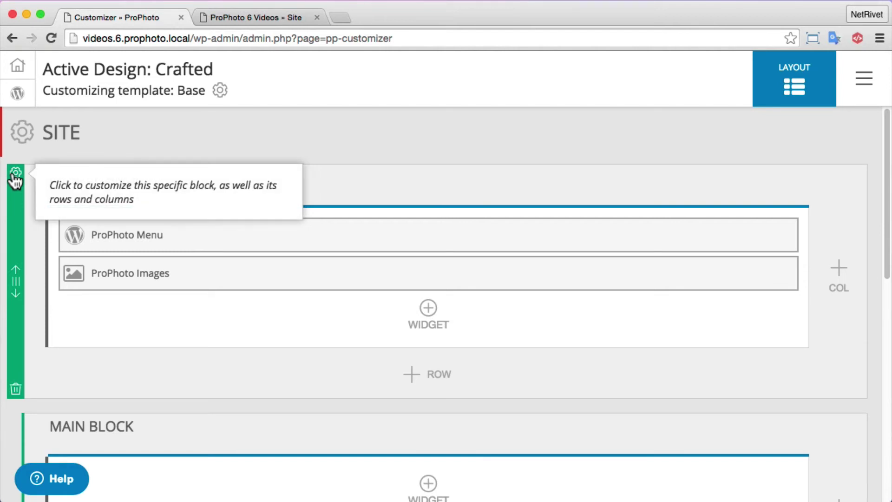
left_click(15, 177)
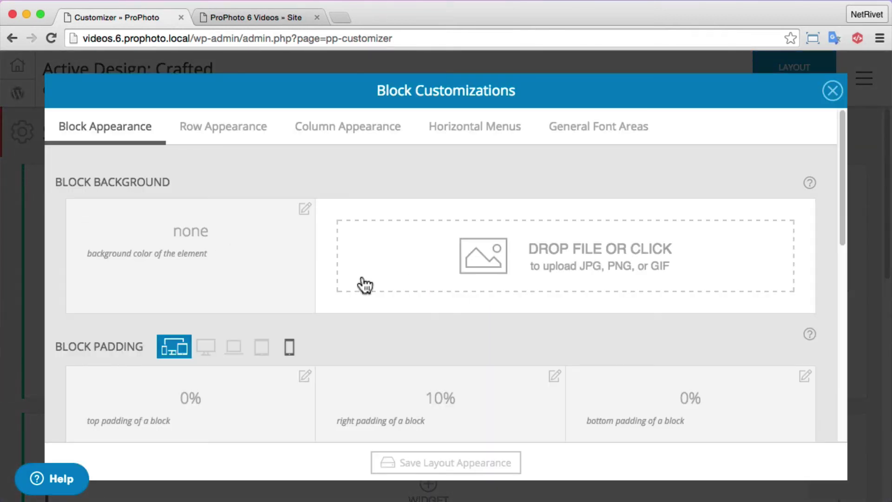
scroll(400, 293, "down", 5)
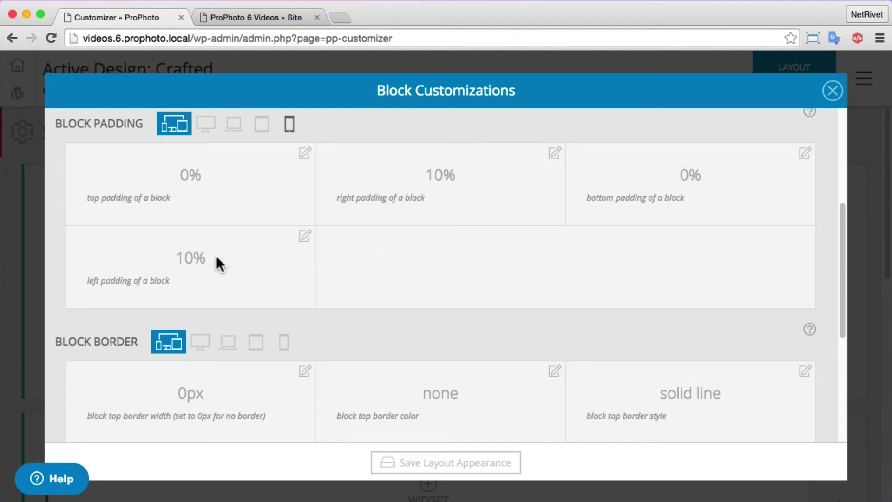
left_click(554, 156)
left_click_drag(374, 177, 319, 179)
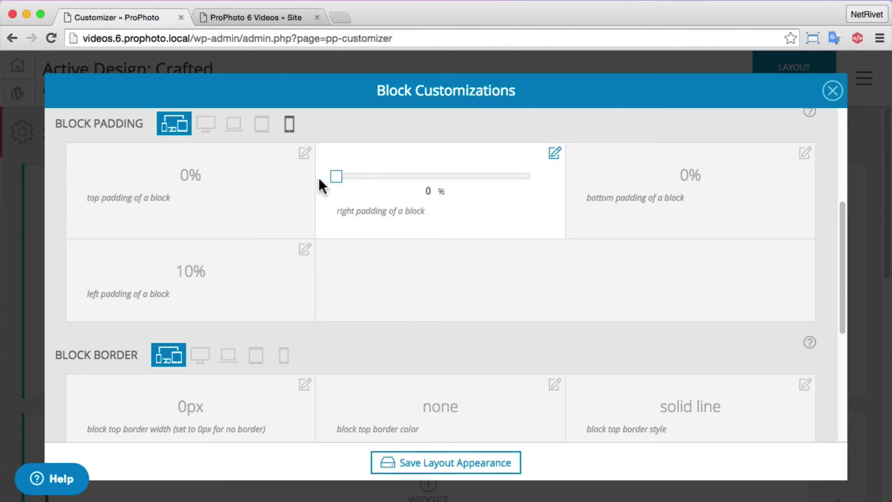
left_click(304, 249)
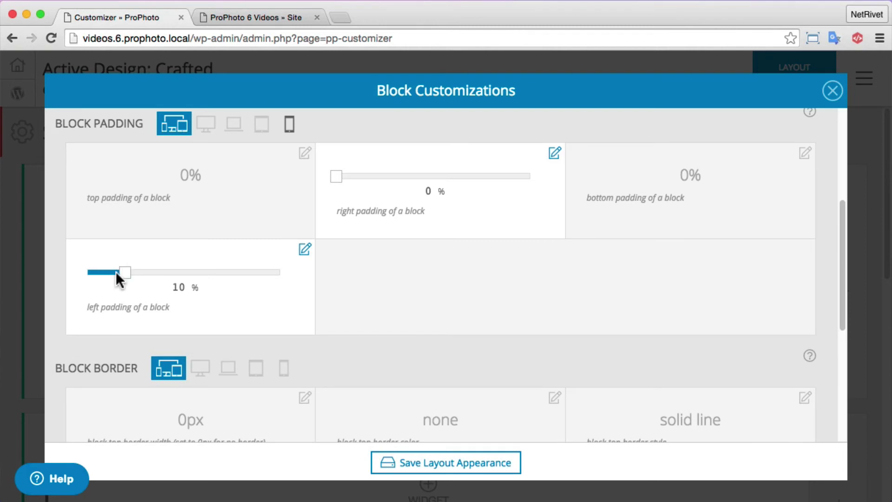
left_click_drag(131, 272, 85, 274)
left_click(404, 463)
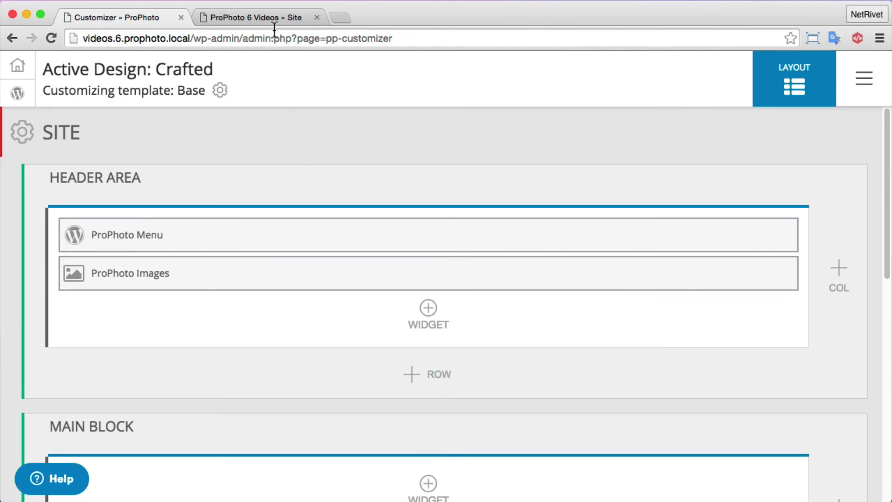
- Reload the live site and scroll to check the menu and wedding photo span the full width
left_click(265, 15)
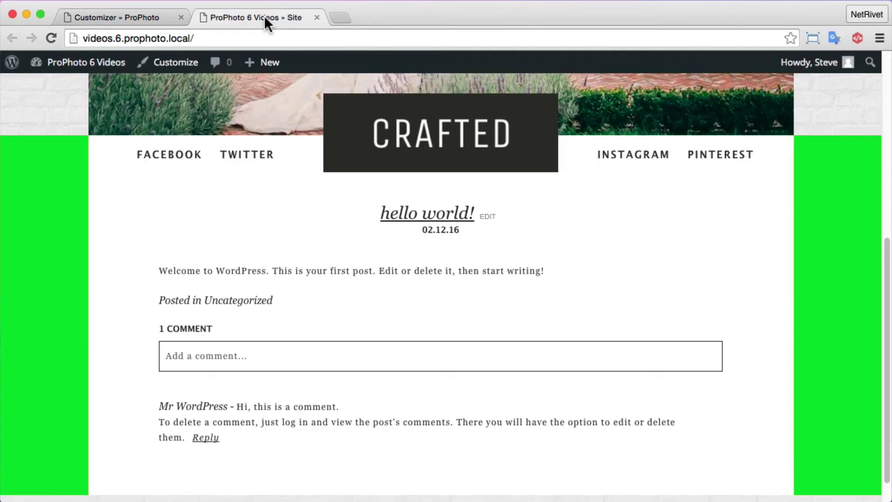
left_click(51, 38)
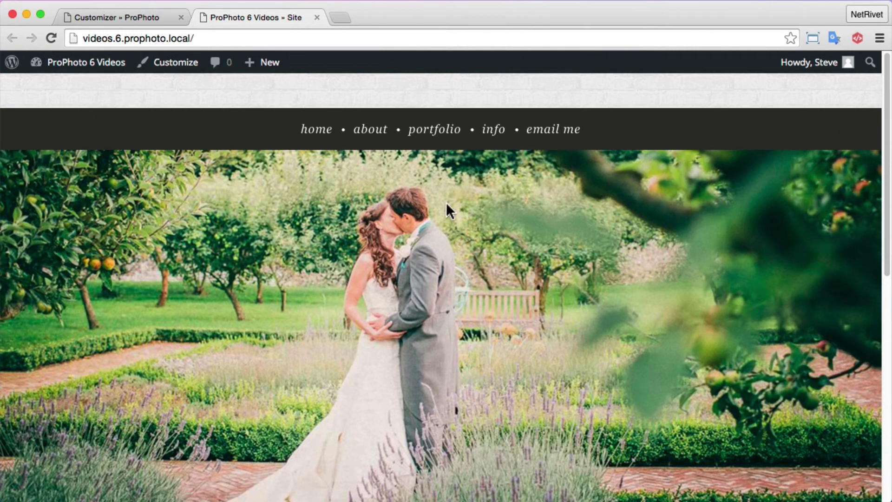
left_click_drag(878, 168, 855, 298)
- Clear the Main Block's green #74D624 background colour and save the layout appearance
left_click(135, 14)
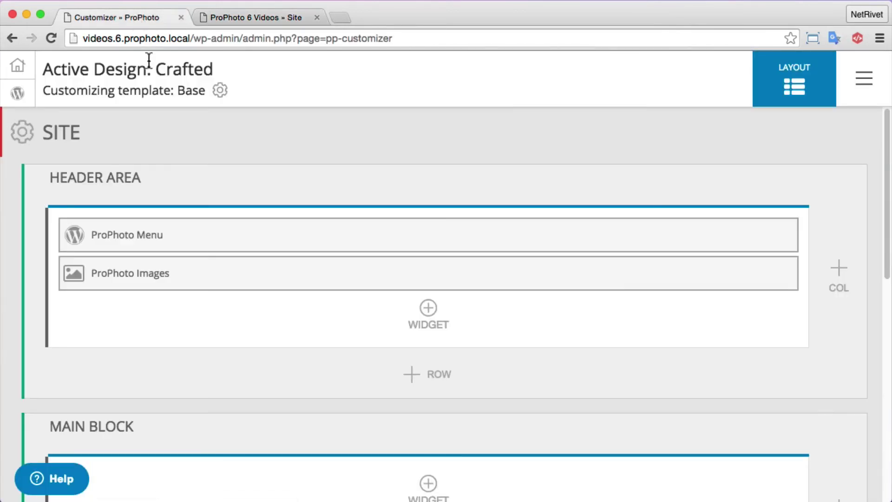
scroll(200, 301, "down", 3)
scroll(201, 301, "down", 3)
left_click(17, 192)
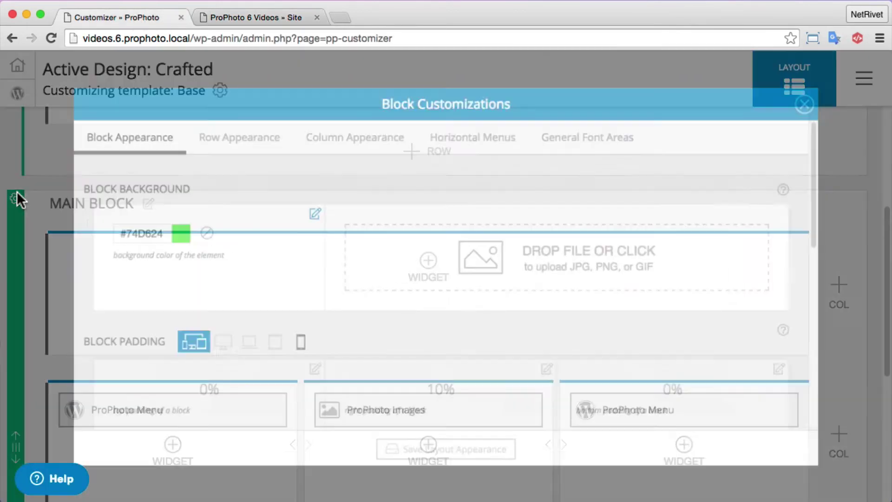
left_click(304, 208)
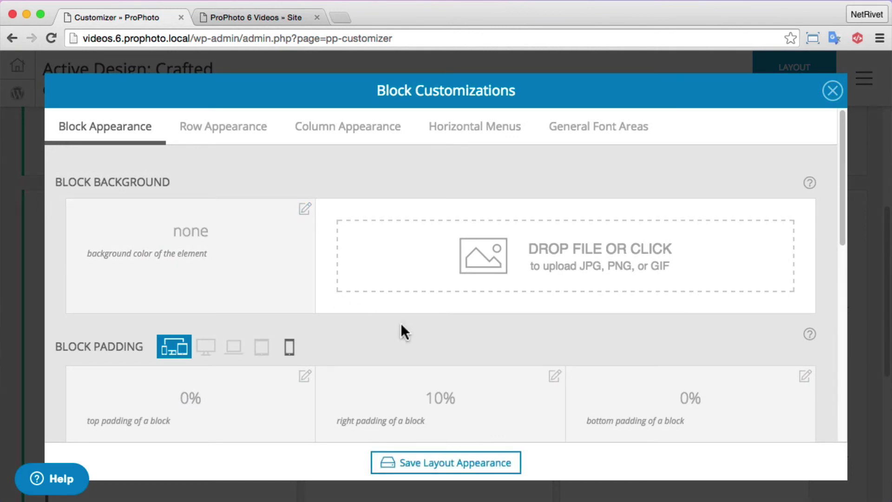
left_click(471, 463)
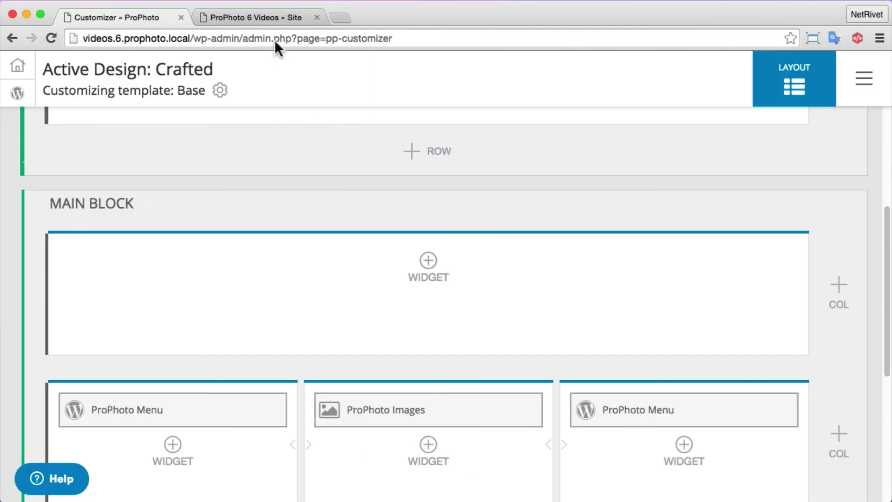
- Reload the live site and scroll to confirm the green background is gone
left_click(263, 16)
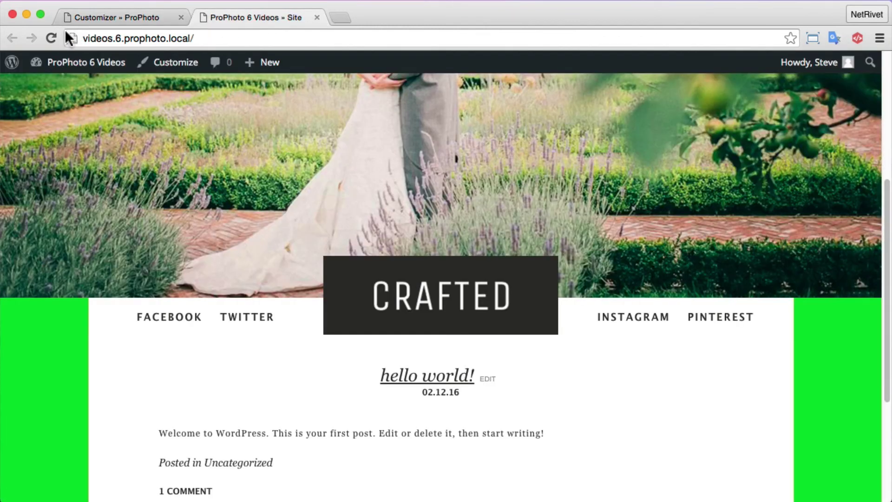
left_click(51, 37)
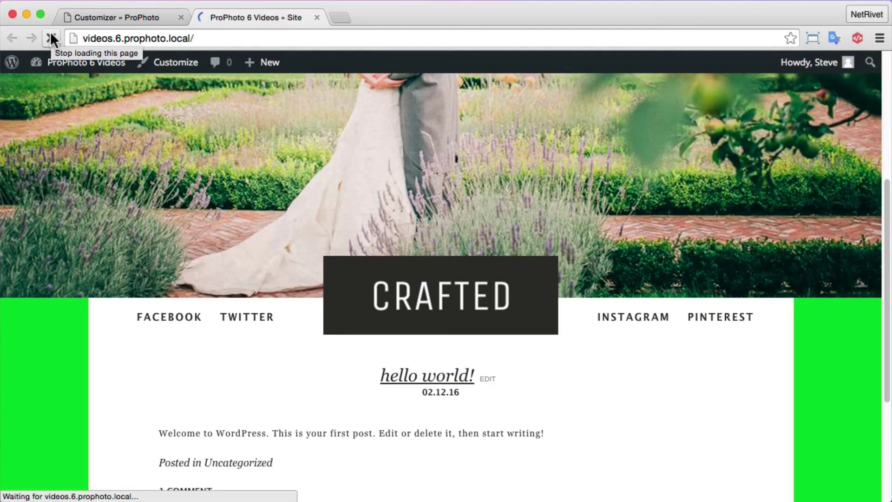
scroll(86, 306, "down", 4)
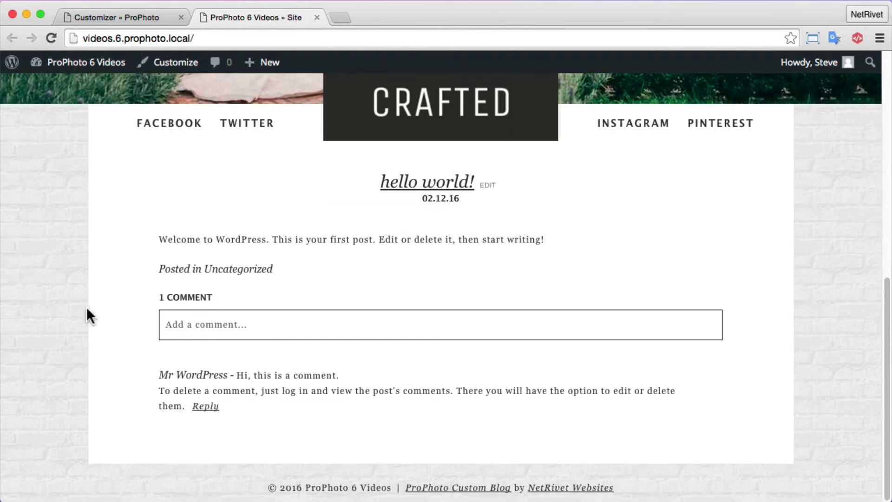
scroll(185, 295, "up", 10)
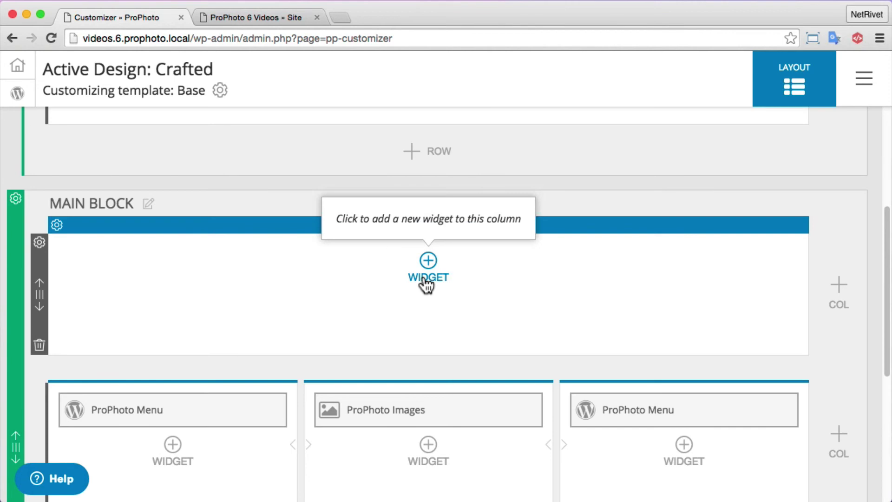
- Delete the Main Block's empty row and split the page-content row into an 8/4 column layout
left_click(39, 345)
left_click(542, 325)
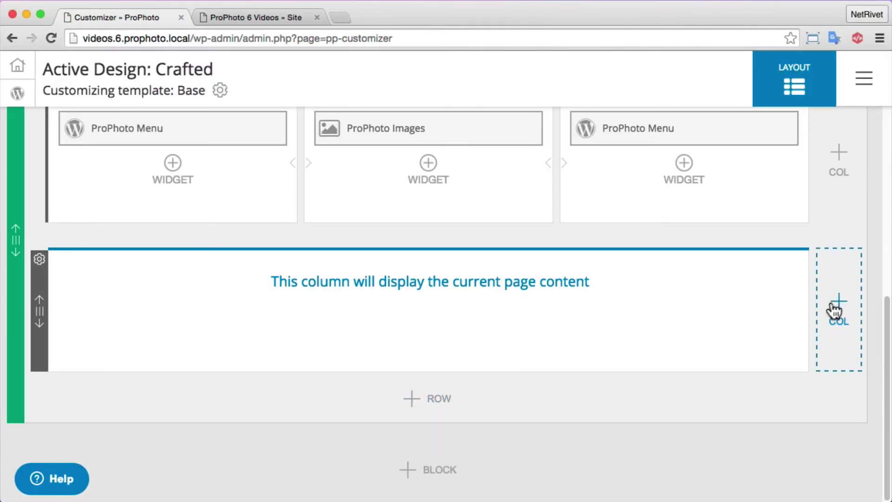
left_click(835, 309)
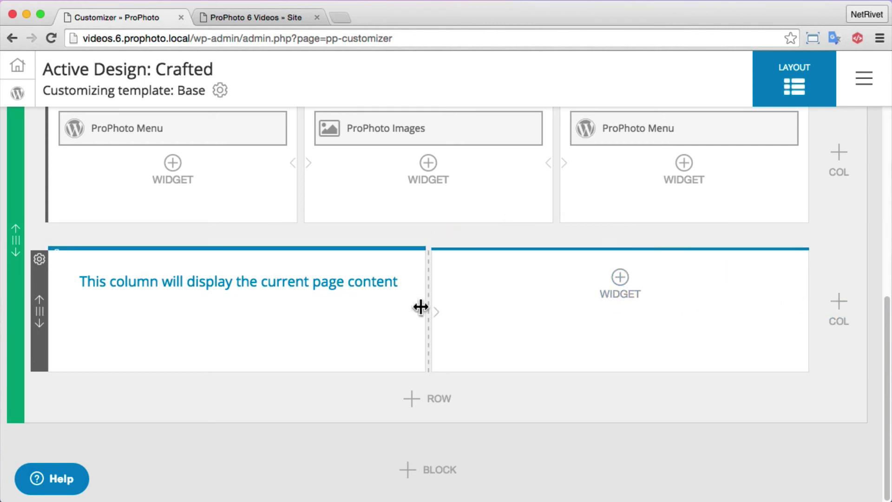
left_click_drag(420, 306, 619, 322)
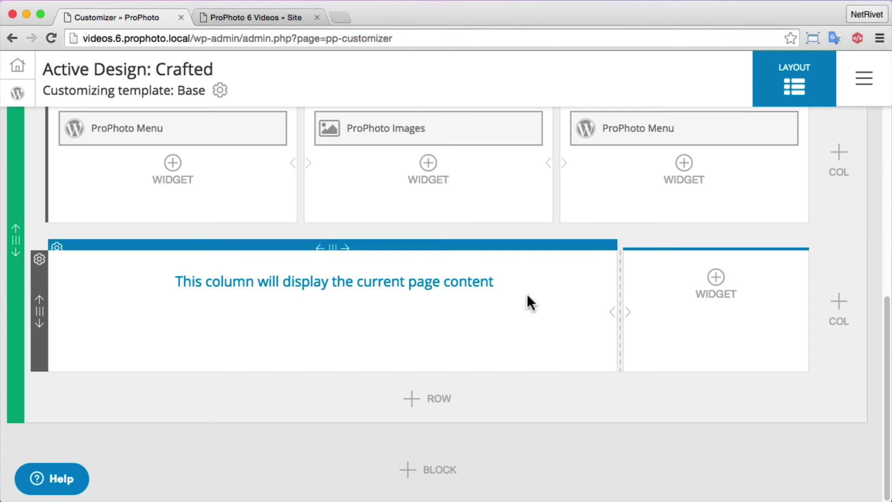
- Add a Menu widget to the narrow column: Default Base menu, vertical display, centred alignment
left_click(718, 278)
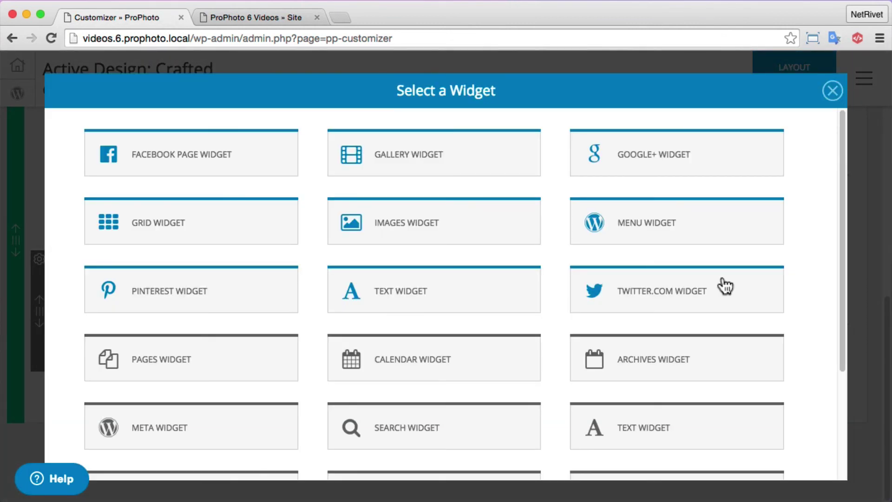
left_click(635, 231)
left_click(368, 253)
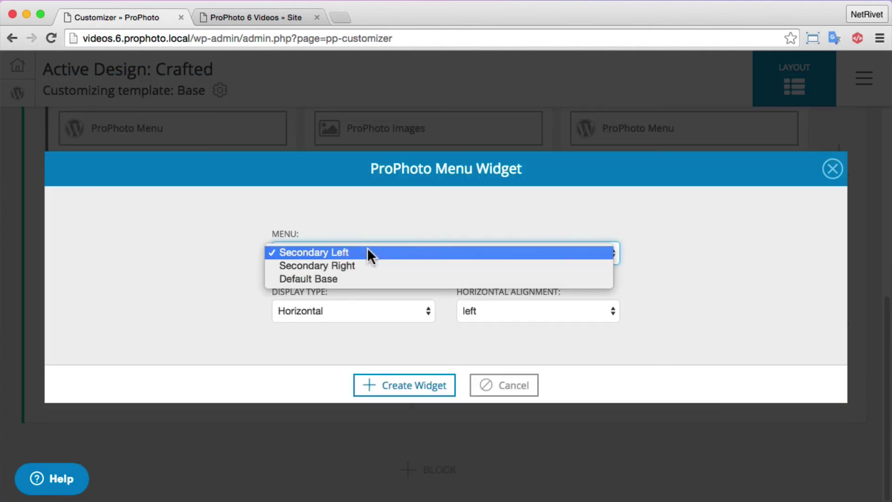
left_click(358, 278)
left_click(420, 311)
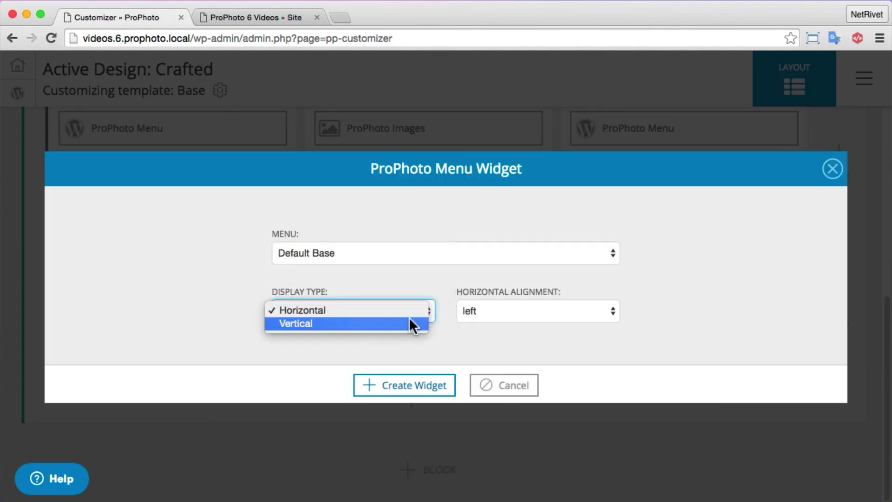
left_click(410, 321)
left_click(517, 307)
left_click(517, 319)
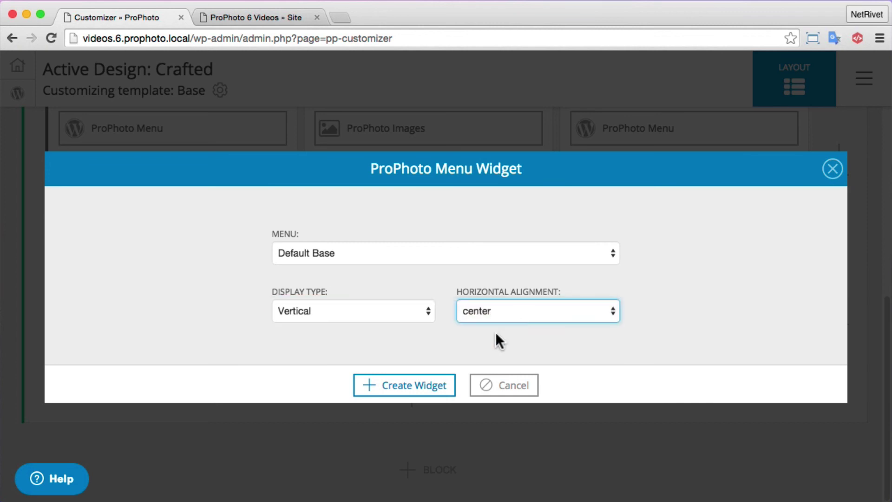
left_click(398, 390)
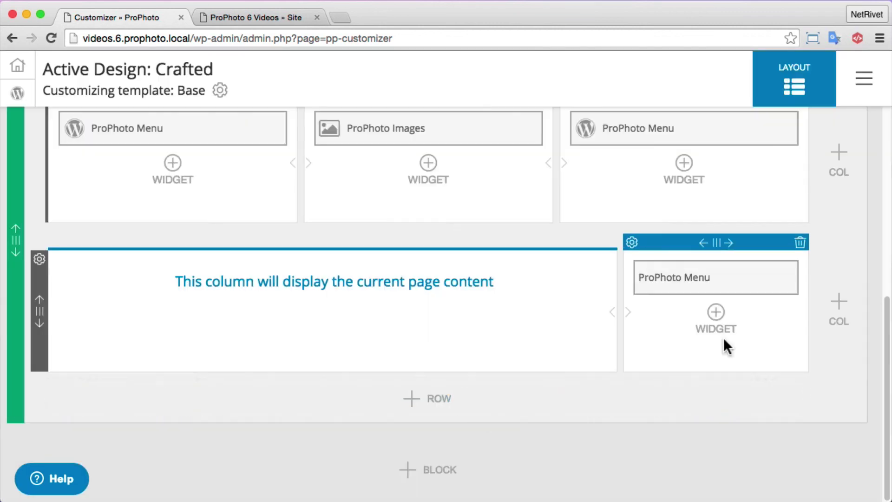
- Reload the live site and scroll down to check the vertical menu beside the post
left_click(268, 18)
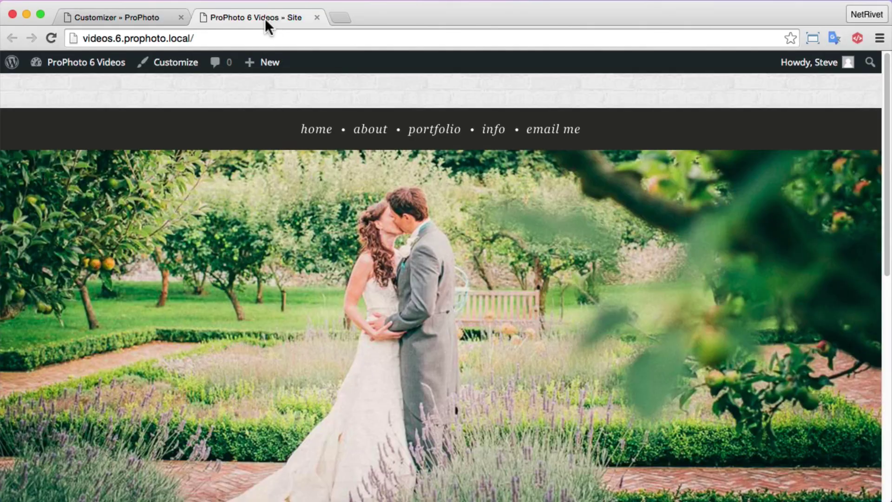
left_click(46, 38)
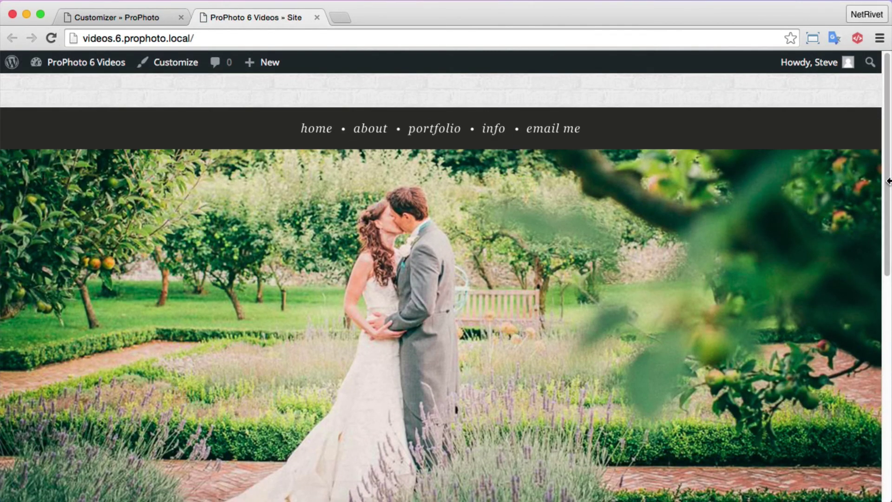
left_click_drag(885, 176, 882, 383)
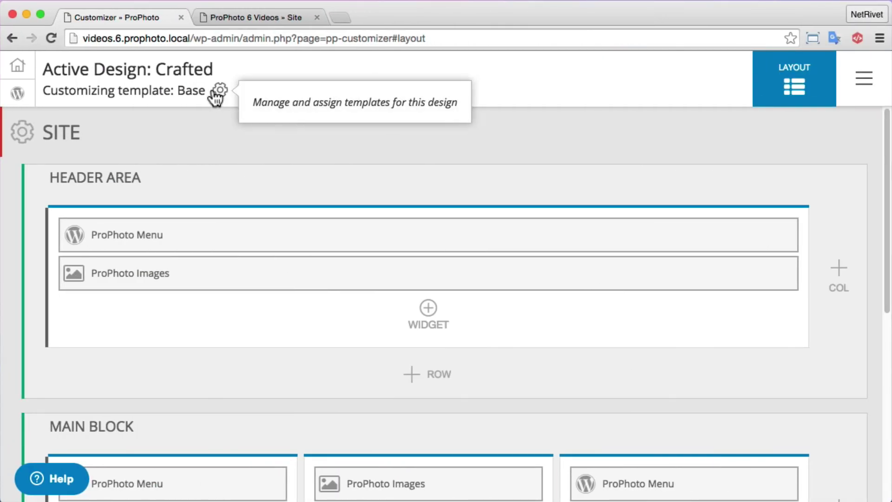
- Add a child template under Base named 'No masthead image'
left_click(217, 91)
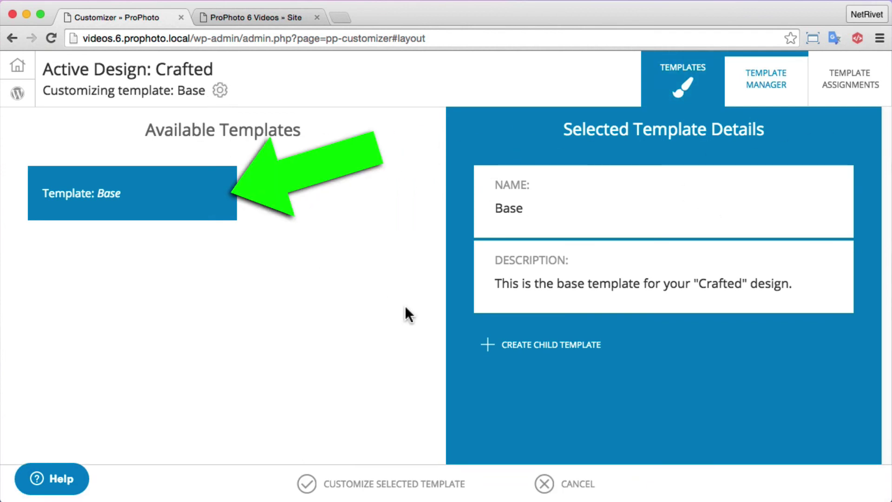
left_click(505, 346)
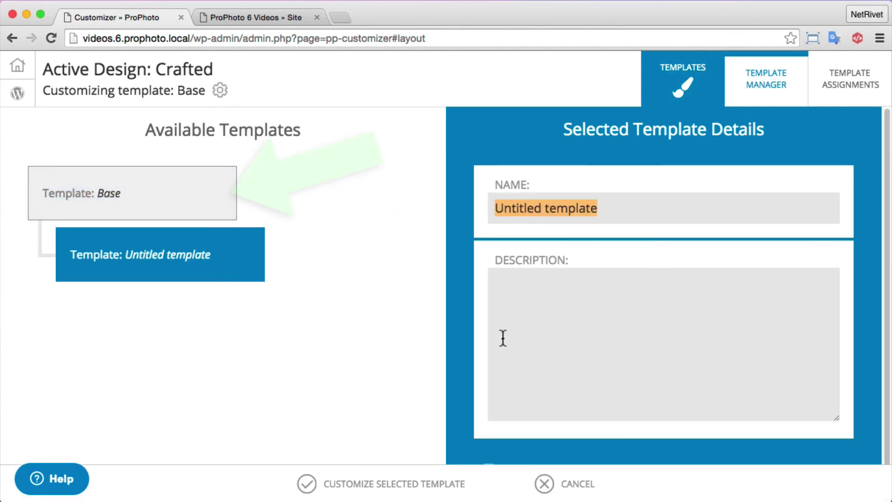
type("N")
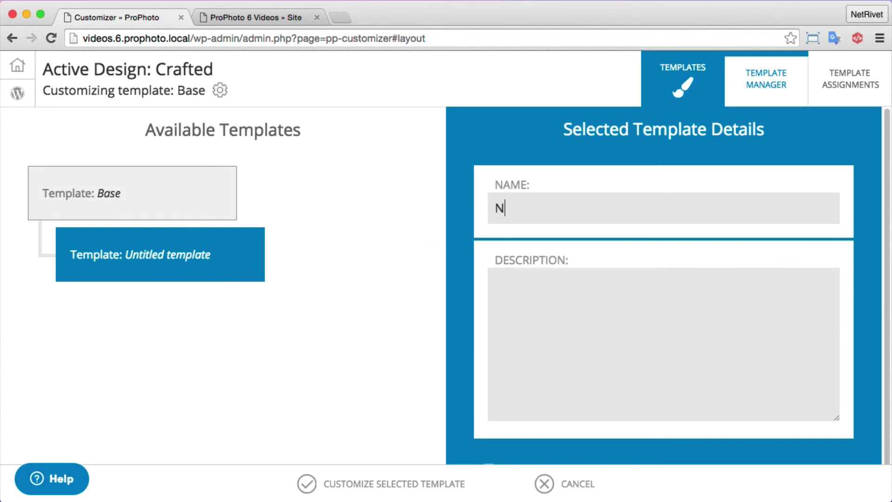
type("o masthead image")
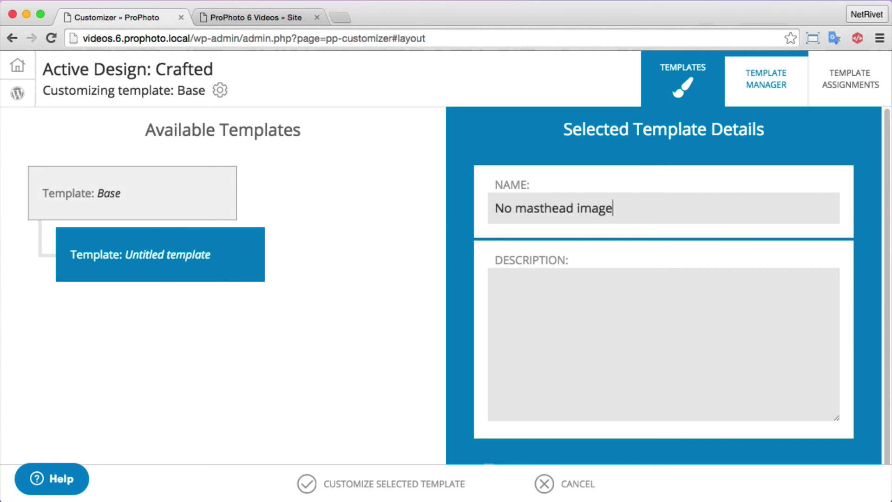